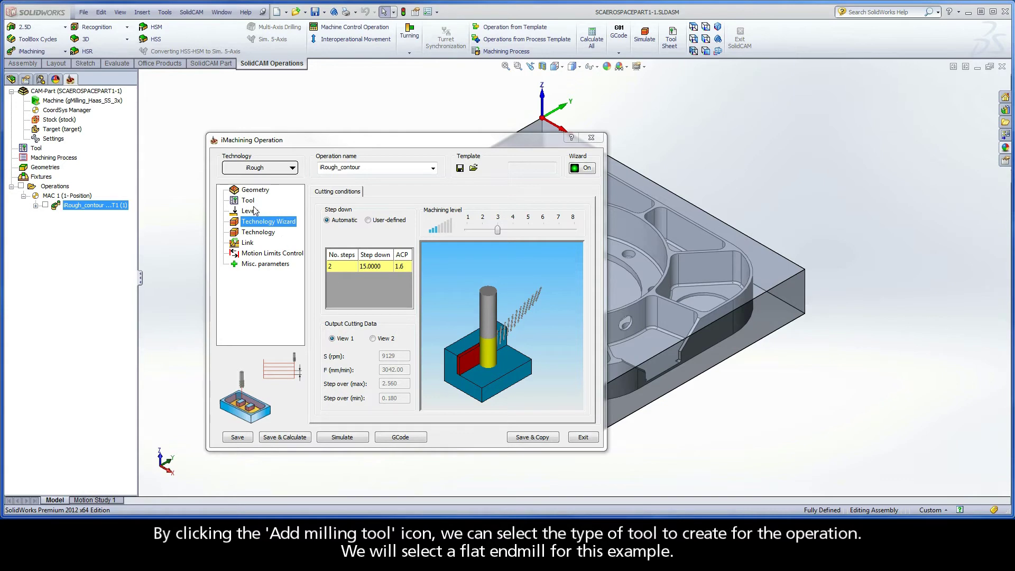
# Add a new END MILL tool for the iRough_contour operation
pyautogui.click(248, 201)
pyautogui.click(390, 332)
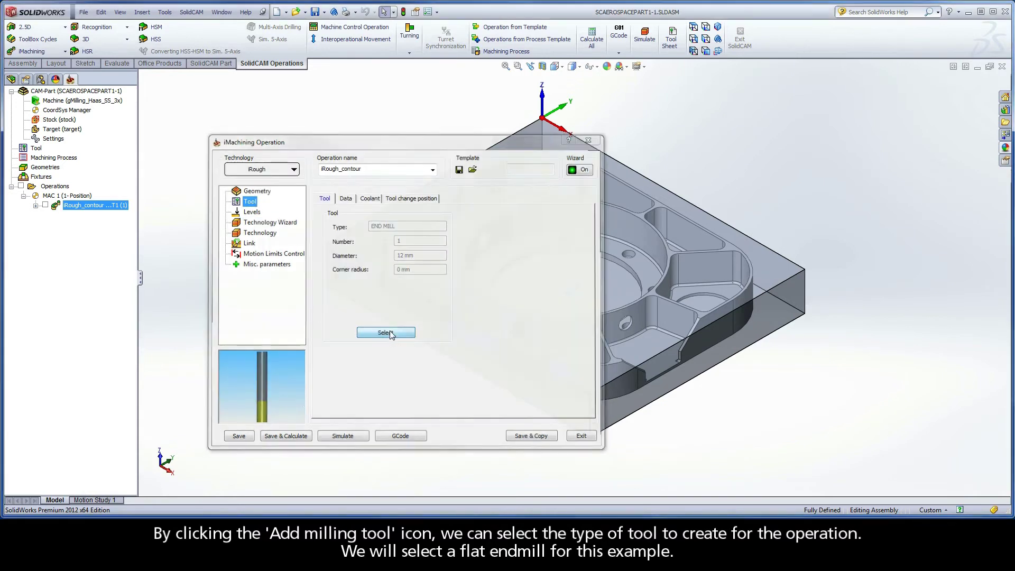
pyautogui.click(242, 410)
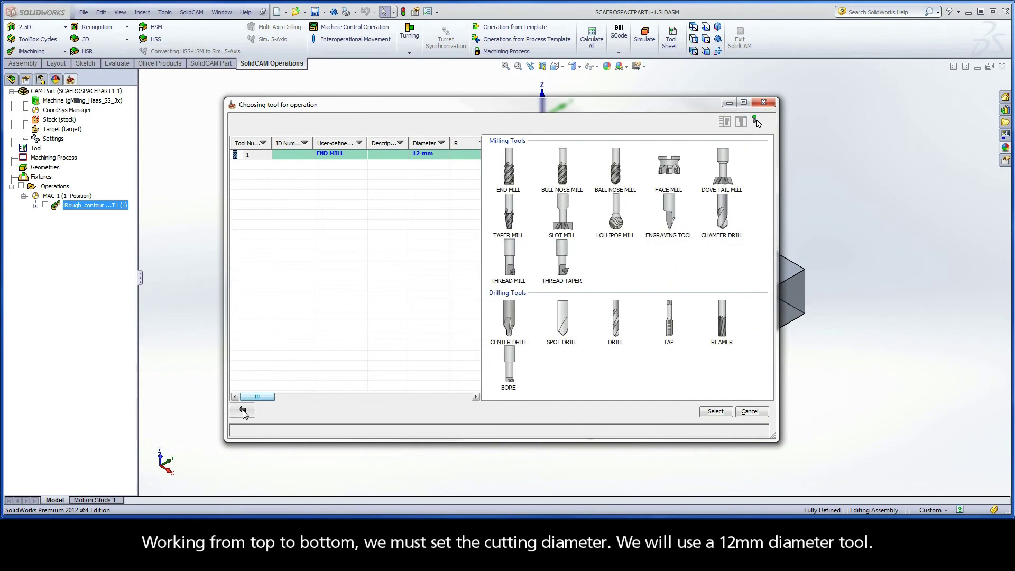
pyautogui.click(508, 168)
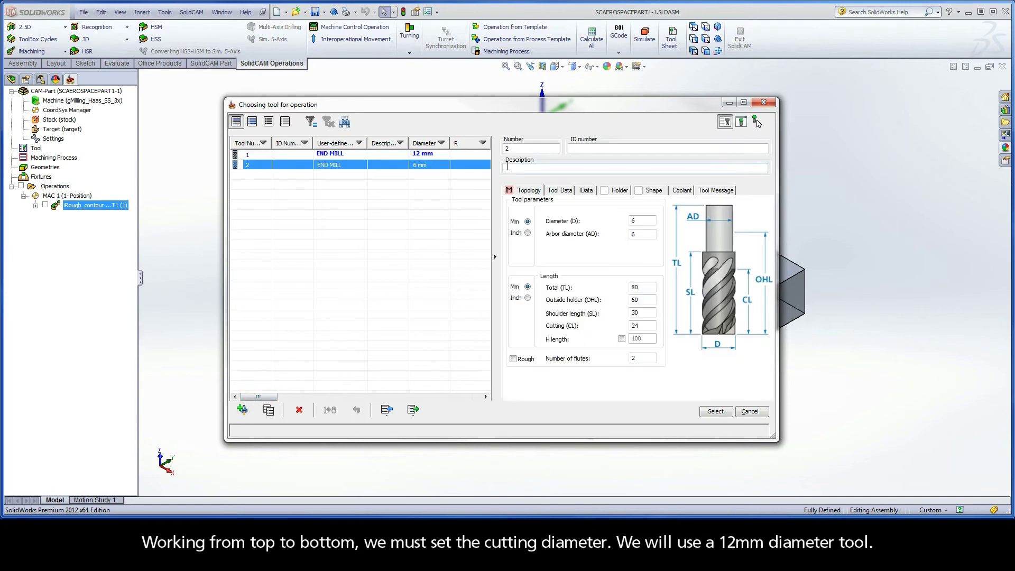
# Set the new end mill's diameter to 12 mm and its number of flutes to 5
pyautogui.click(641, 220)
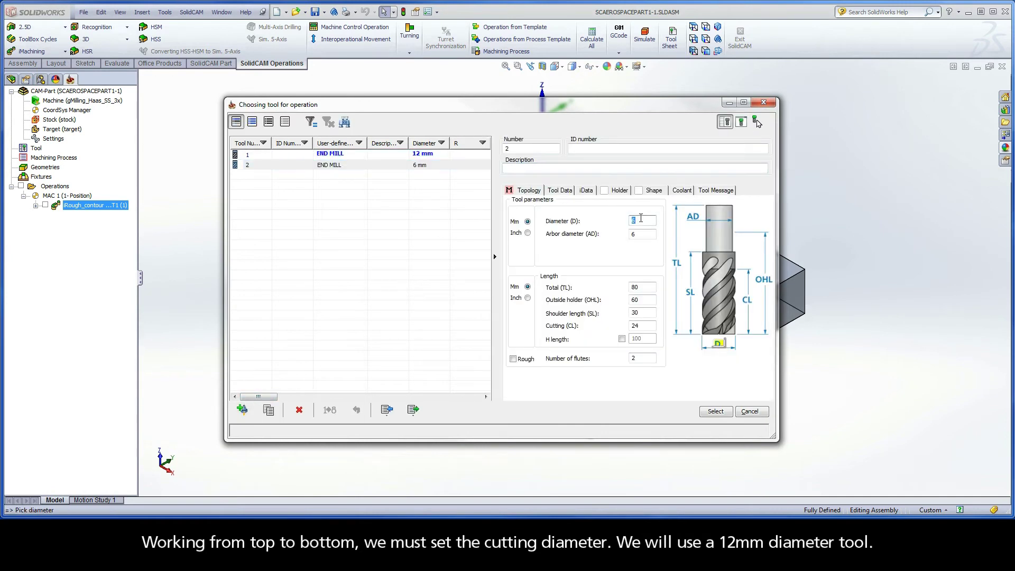
pyautogui.write('12')
pyautogui.click(639, 236)
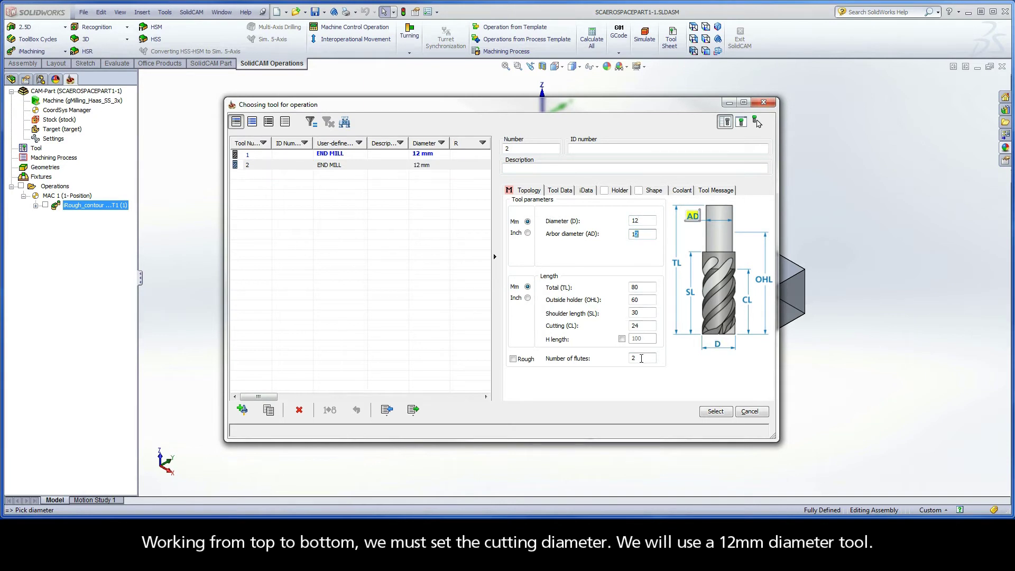
pyautogui.click(645, 326)
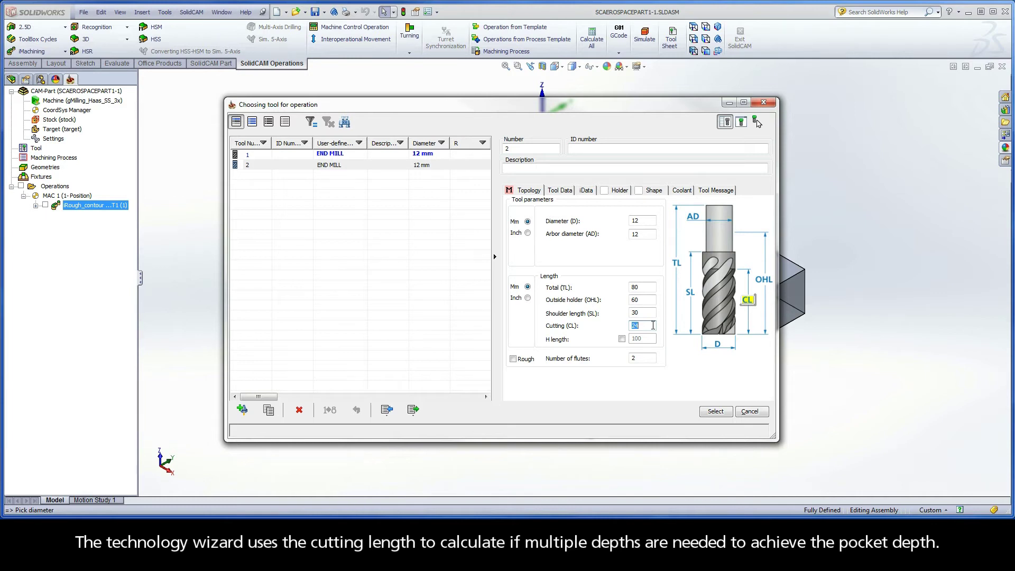
pyautogui.click(648, 358)
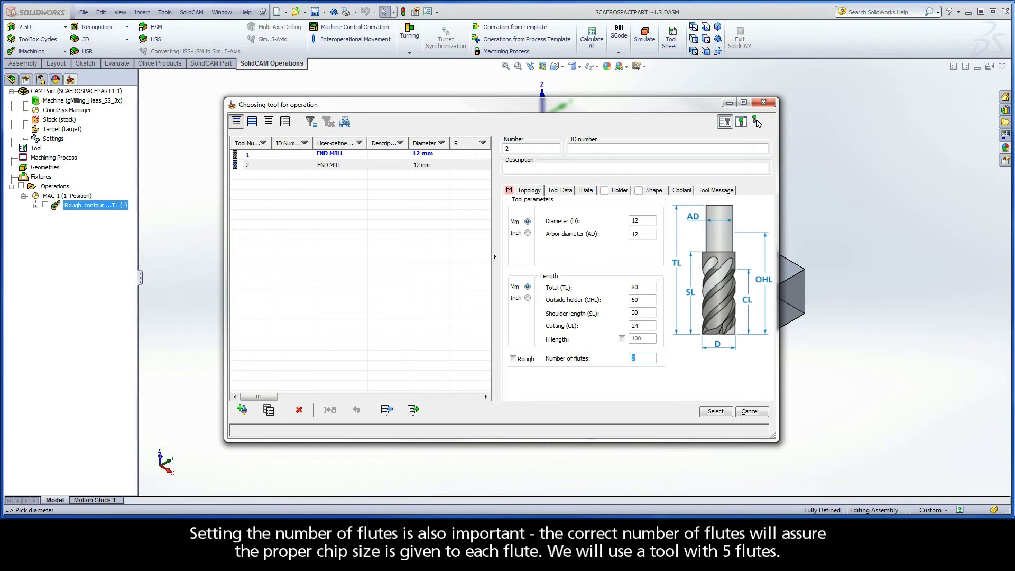
pyautogui.write('5')
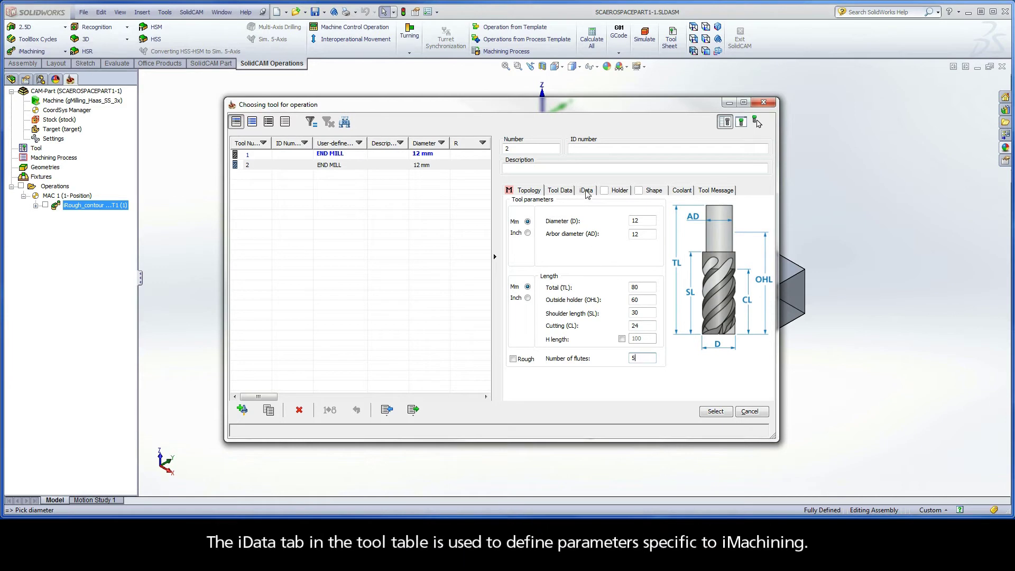
# Choose Aluminum_100BHN-60HRB as the material database in the new end mill's iMachining data
pyautogui.click(587, 192)
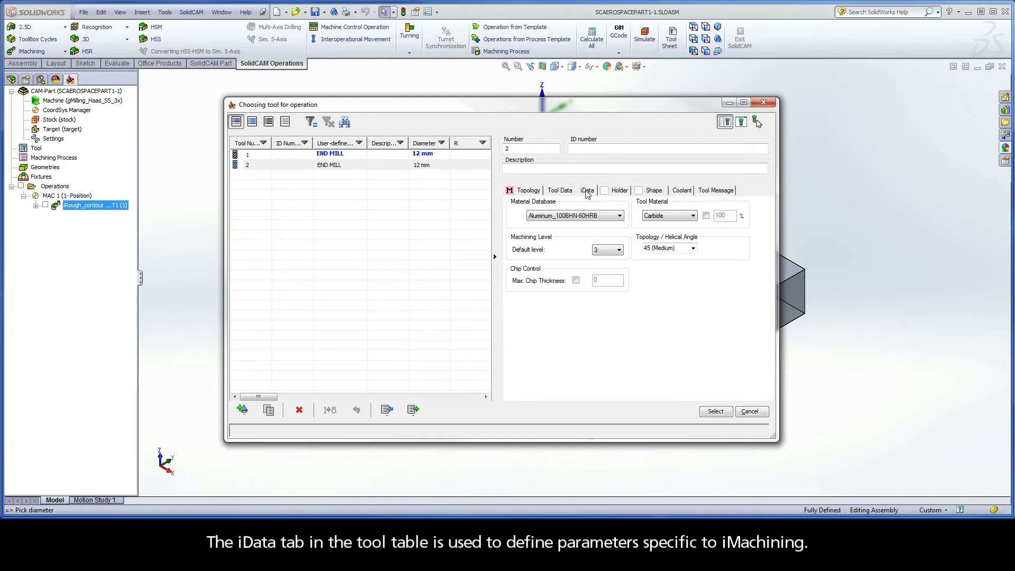
pyautogui.click(620, 216)
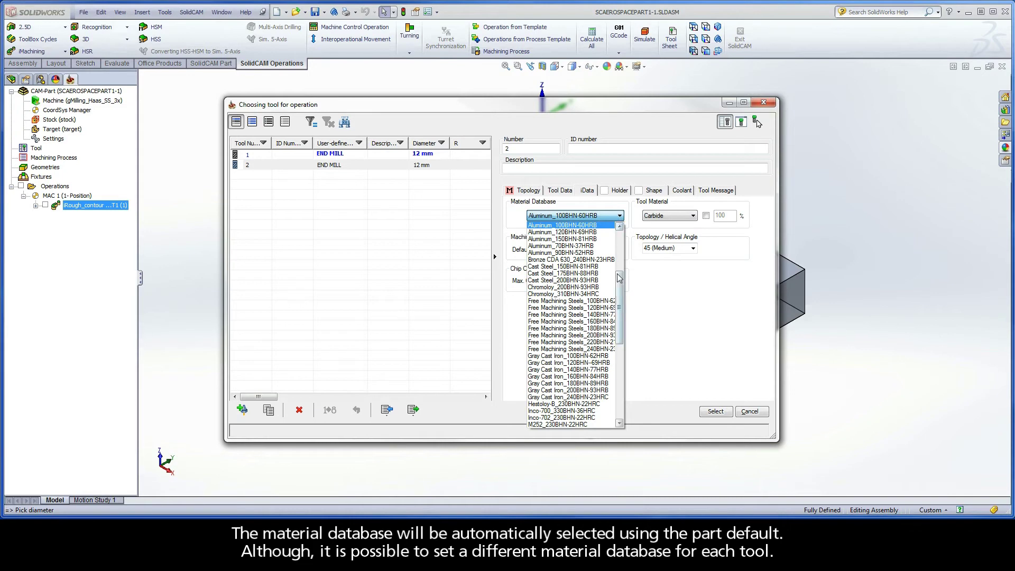
pyautogui.moveTo(618, 276); pyautogui.dragTo(621, 234)
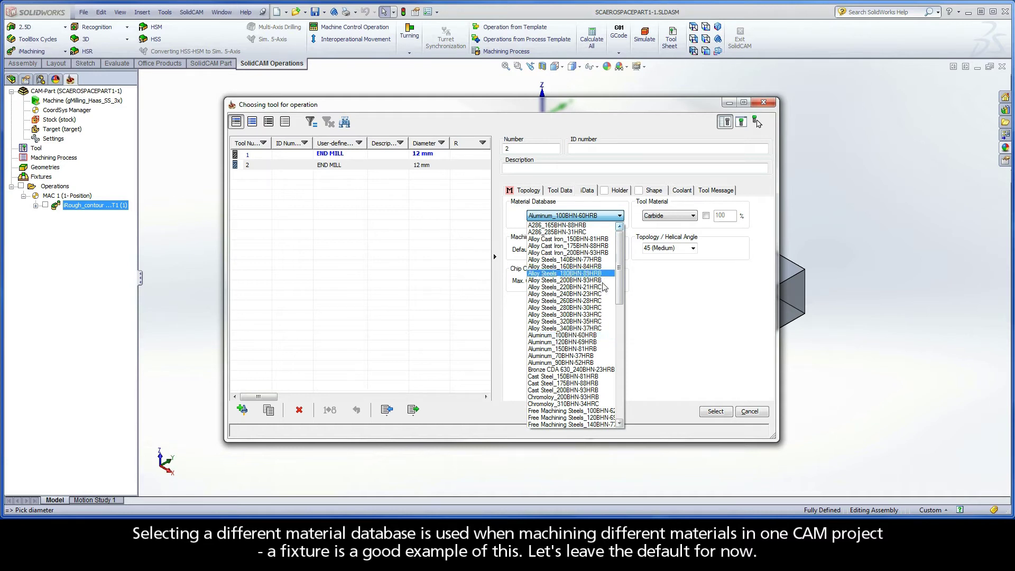
pyautogui.click(586, 338)
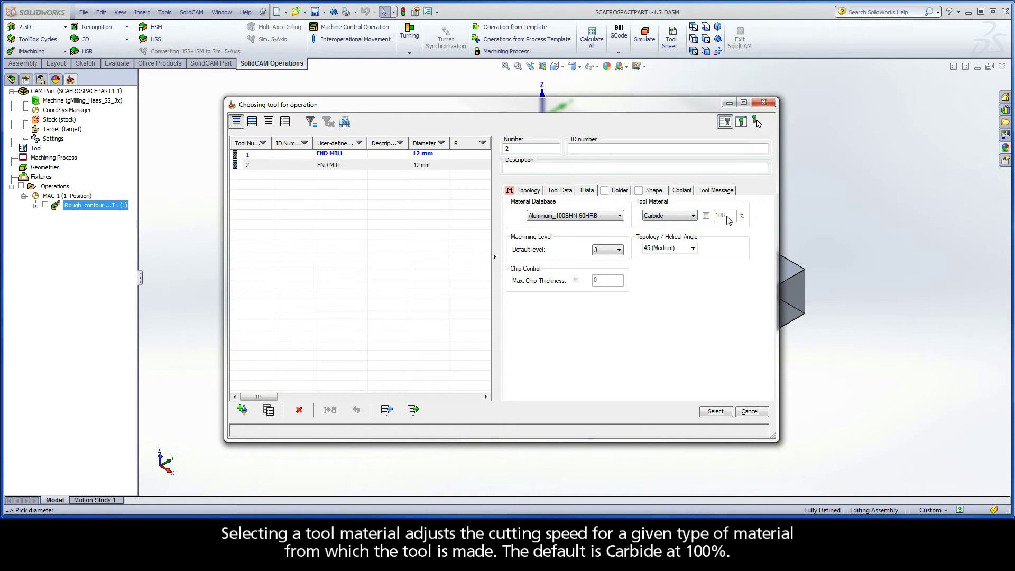
# Set the tool material to HSS and override its cutting speed percentage with 60 %
pyautogui.click(692, 217)
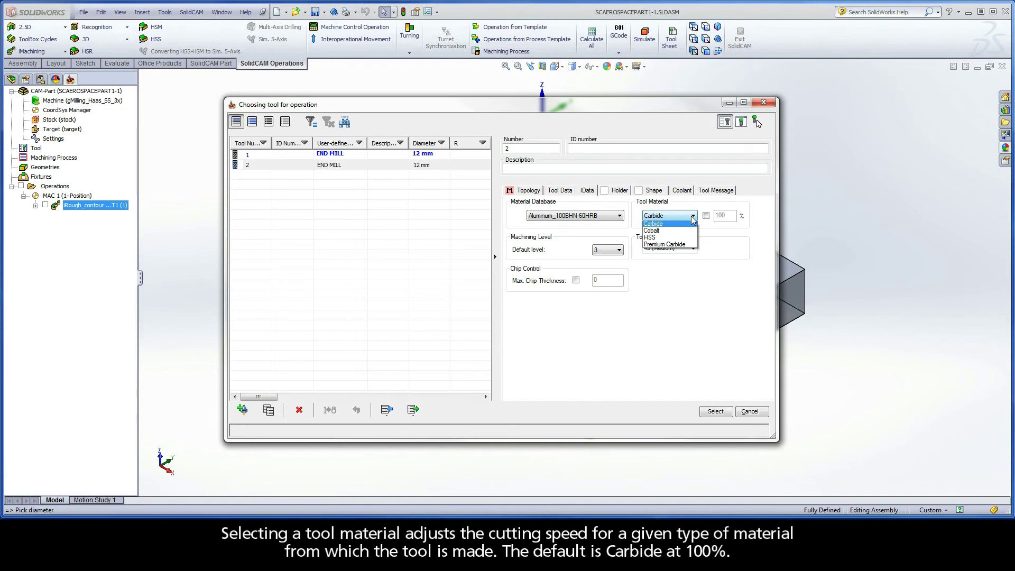
pyautogui.click(661, 239)
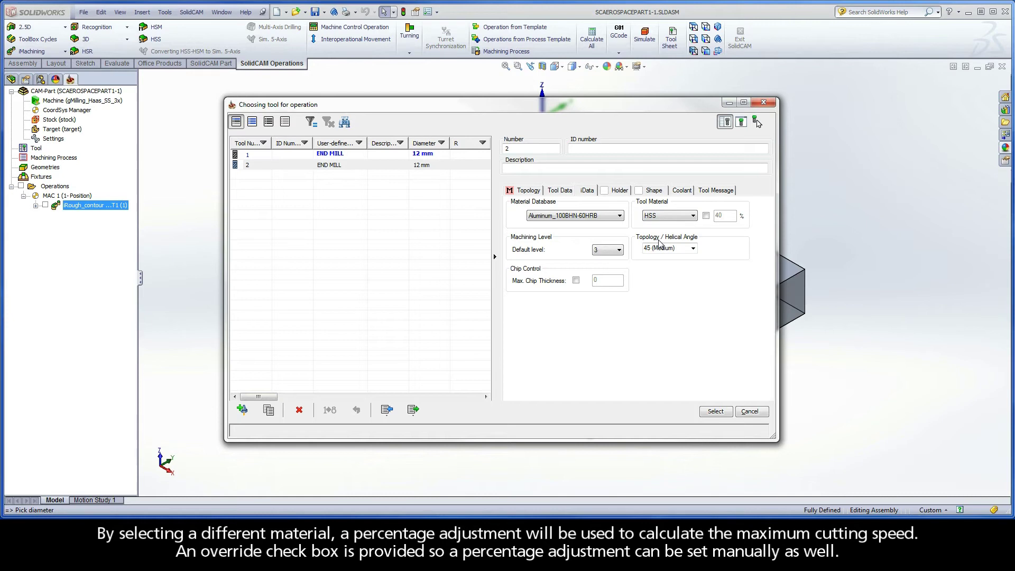
pyautogui.click(707, 216)
pyautogui.doubleClick(724, 215)
pyautogui.write('60')
# Set the end mill's tool material to Carbide and its default machining level to 5
pyautogui.click(690, 217)
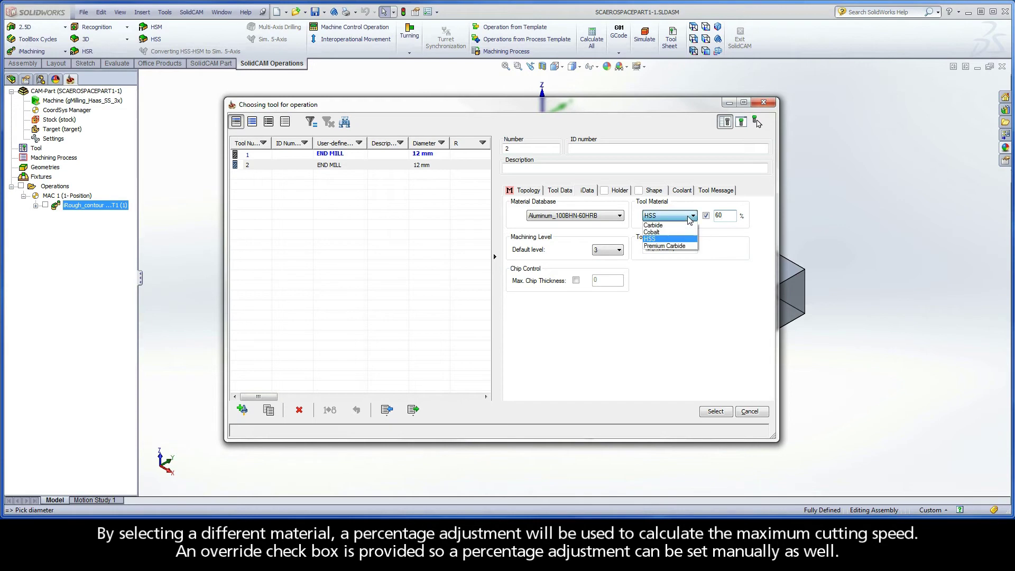
pyautogui.click(662, 226)
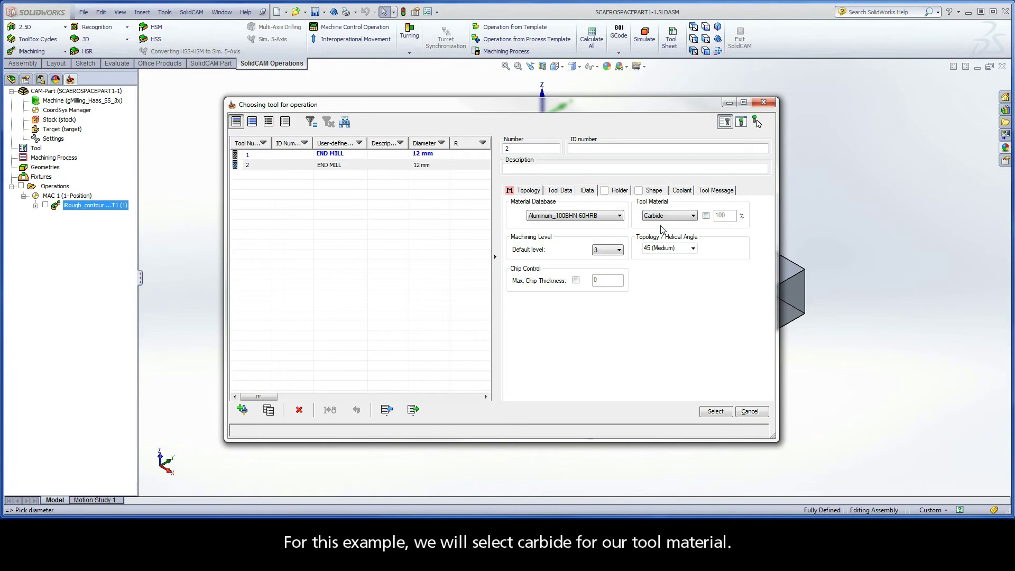
pyautogui.click(619, 250)
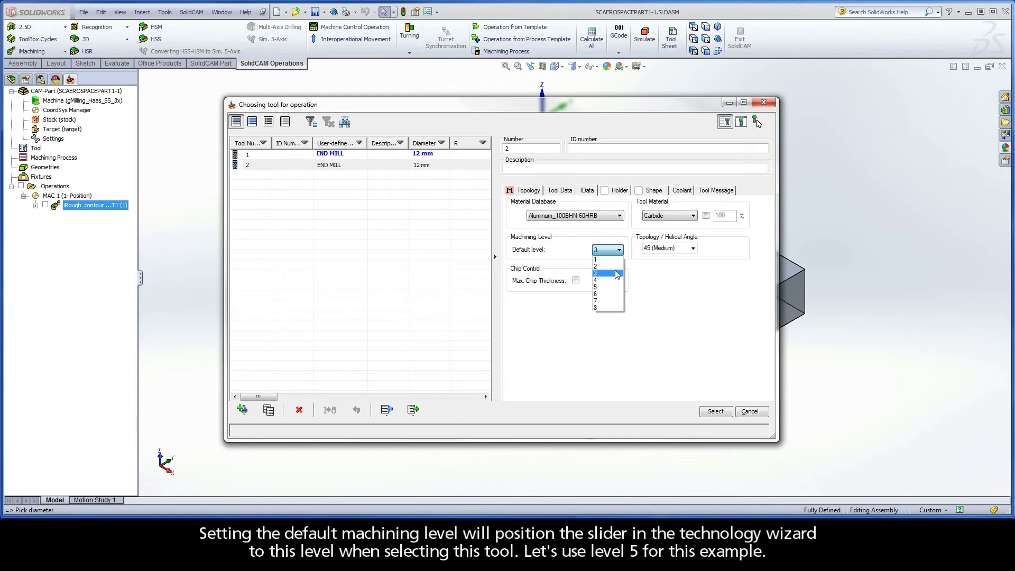
pyautogui.click(615, 288)
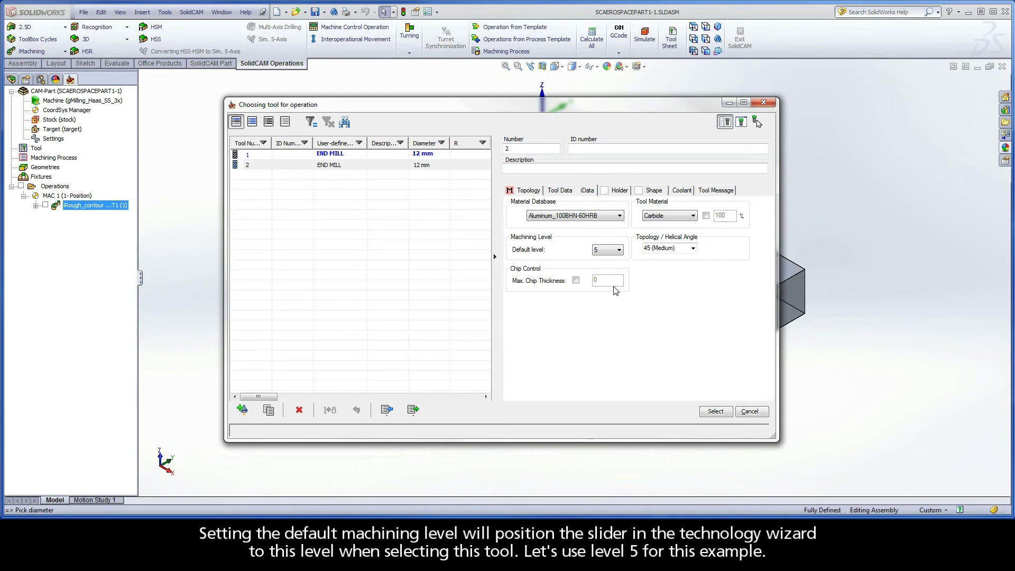
# Choose a helical angle of 45 (Medium) and assign the new end mill to the operation
pyautogui.click(694, 249)
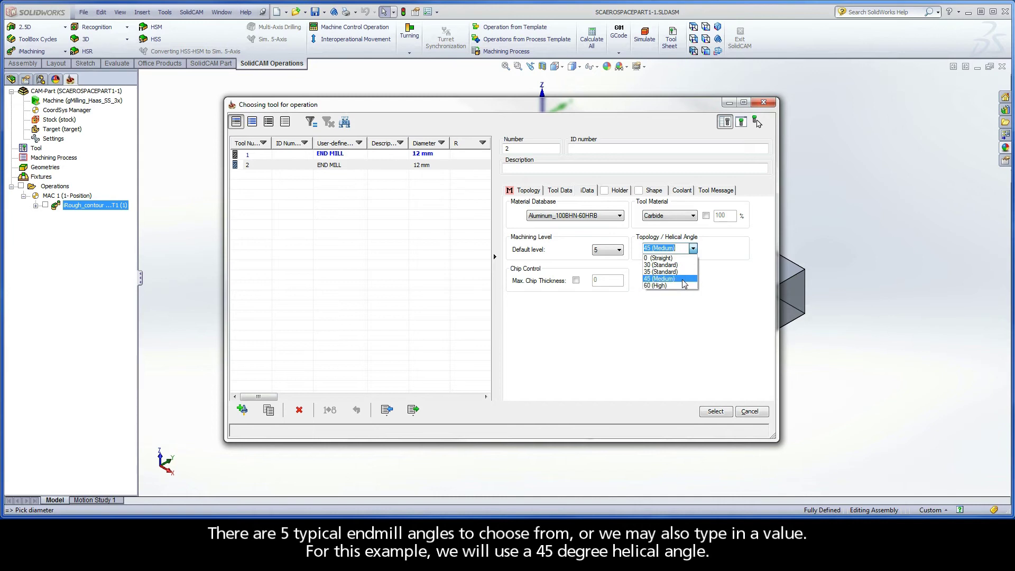
pyautogui.click(684, 279)
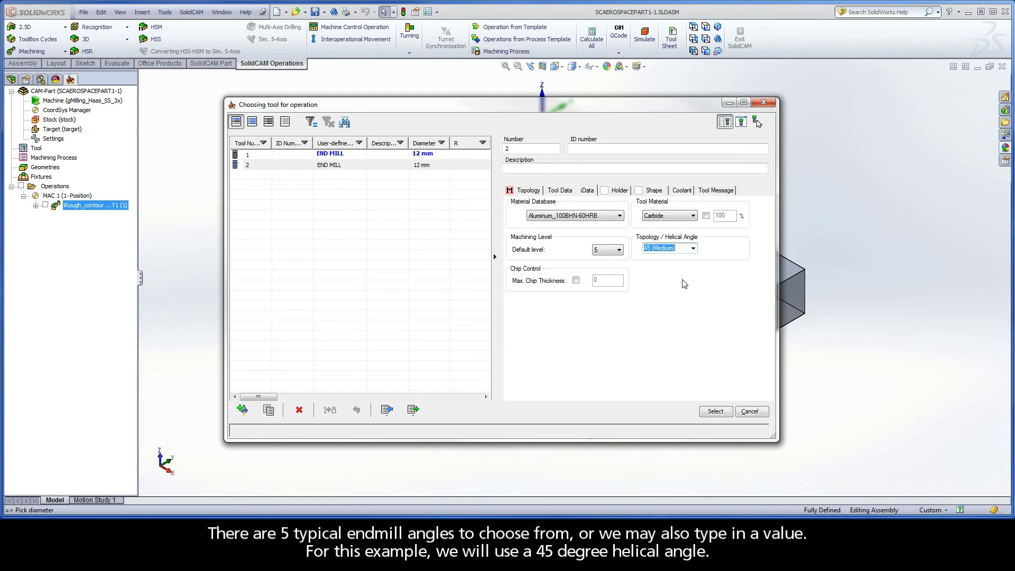
pyautogui.click(712, 414)
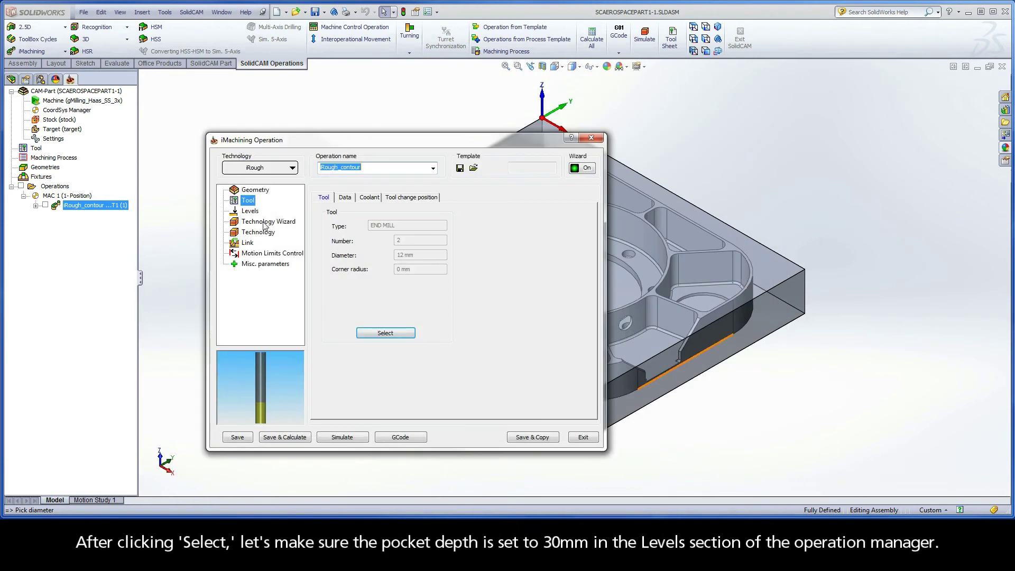
# Check the operation's pocket depth and examine the cutting conditions calculated by the Technology Wizard
pyautogui.click(250, 211)
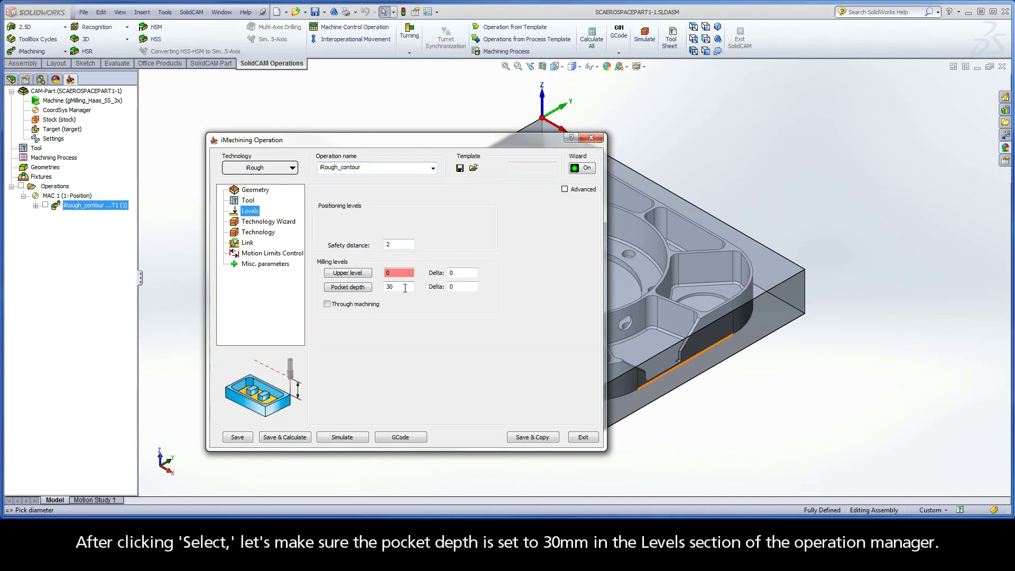
pyautogui.doubleClick(405, 288)
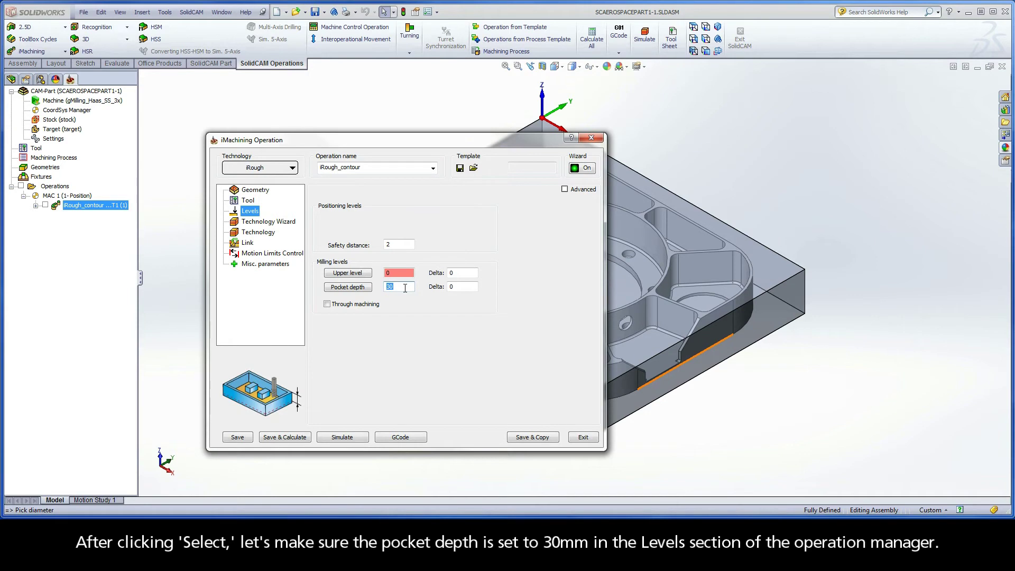
pyautogui.click(260, 222)
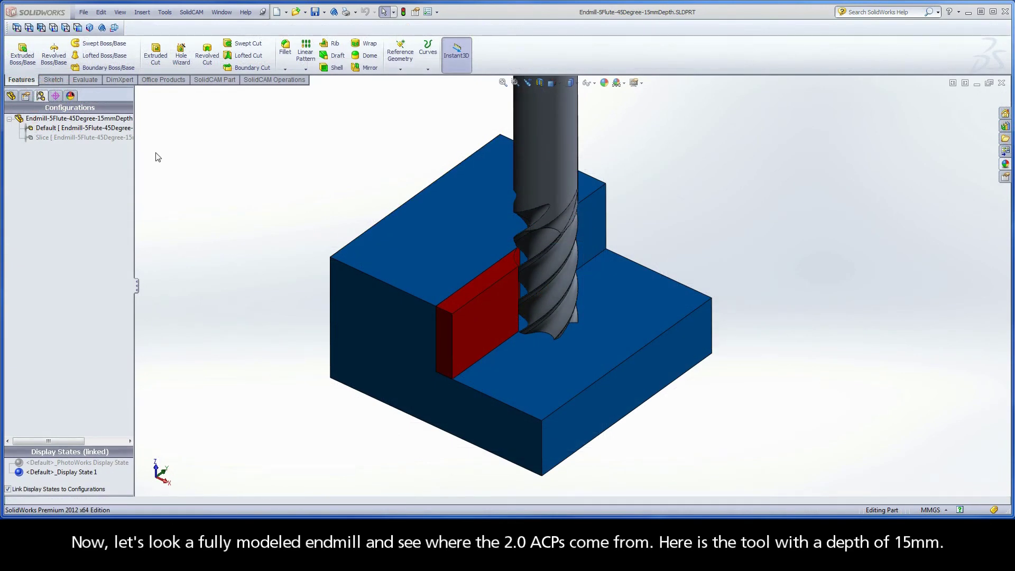
# Activate the Slice configuration of the 5-flute, 45-degree end mill model and show it in the saved SlideView orientation
pyautogui.click(70, 138)
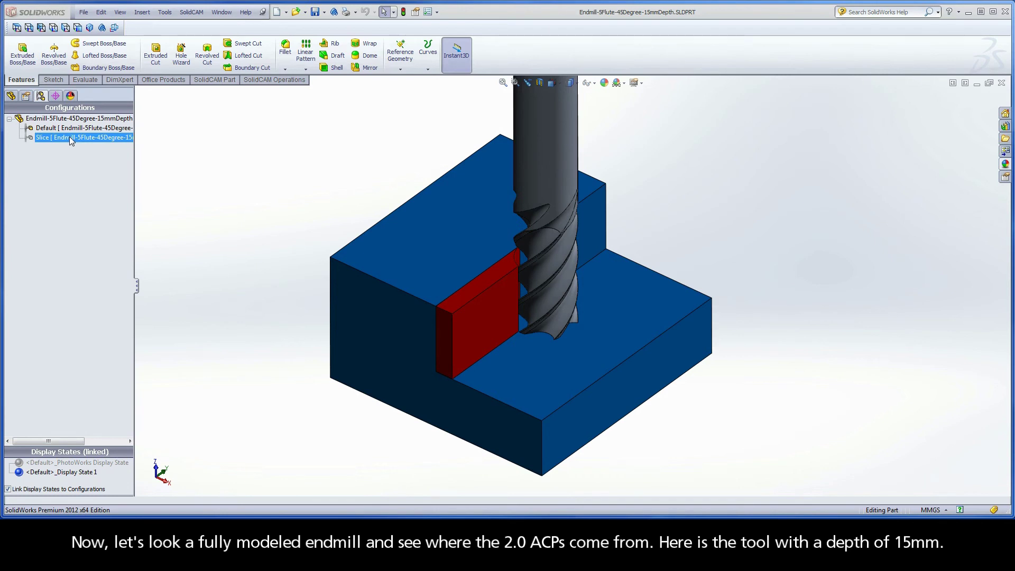
pyautogui.doubleClick(69, 137)
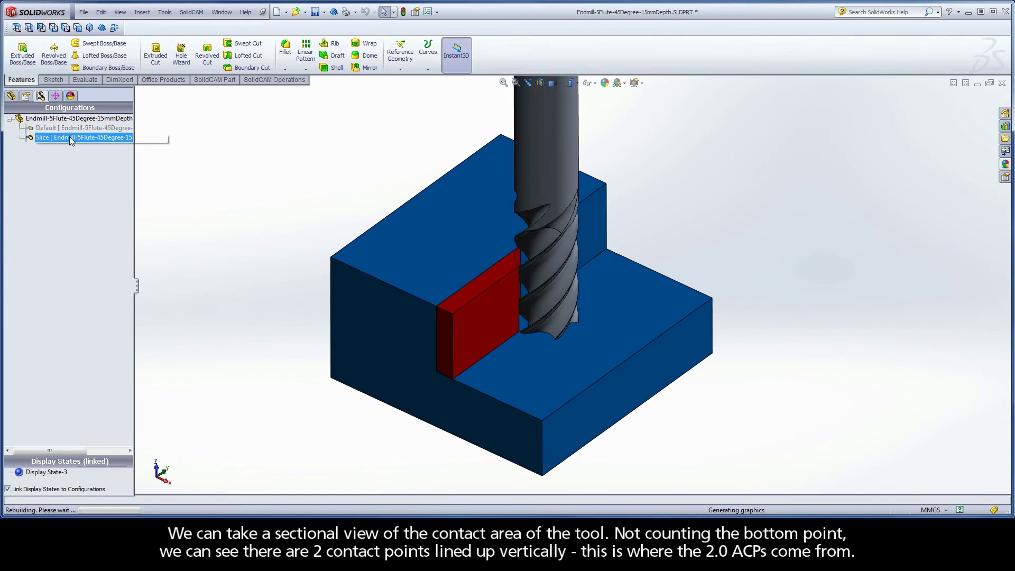
pyautogui.rightClick(180, 159)
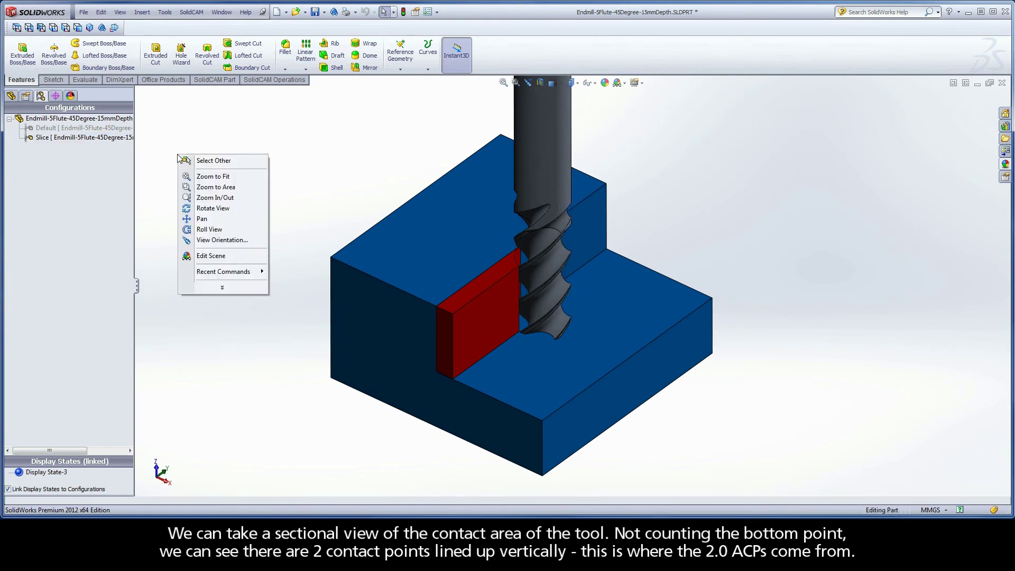
pyautogui.click(208, 240)
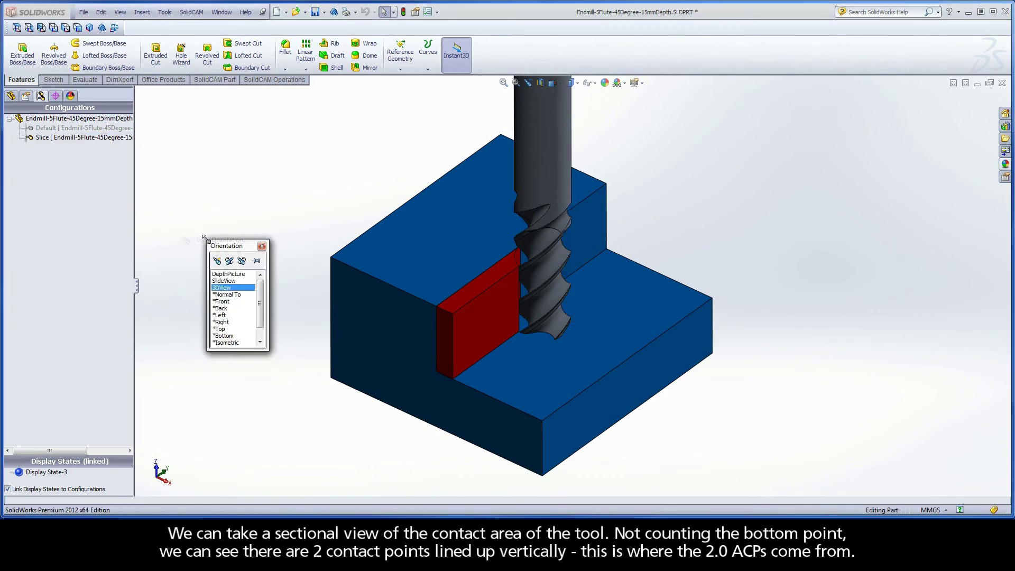
pyautogui.click(222, 281)
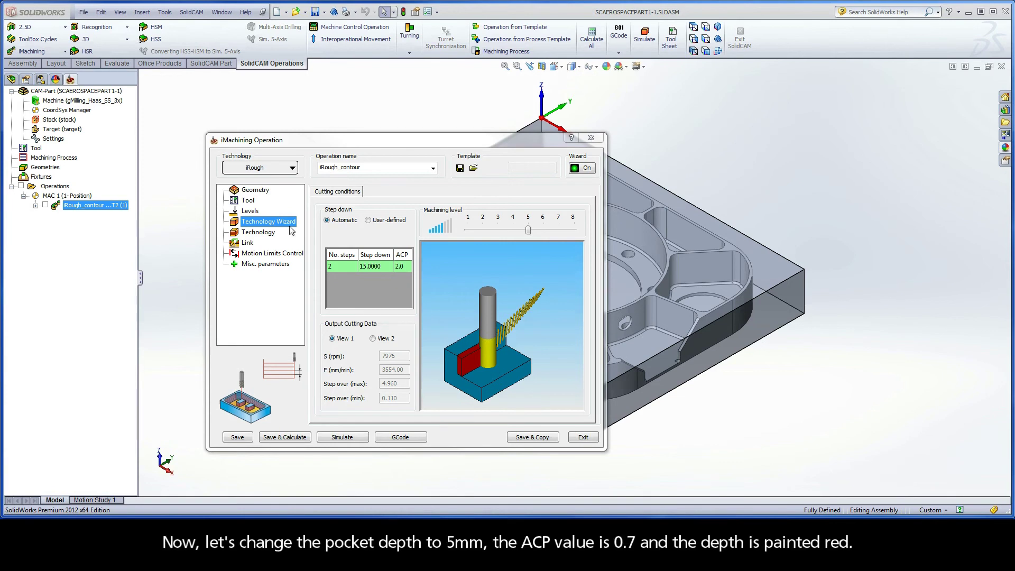
# Set the iRough_contour pocket depth to 5 mm and examine the step down and ACP value in the Technology Wizard
pyautogui.click(250, 211)
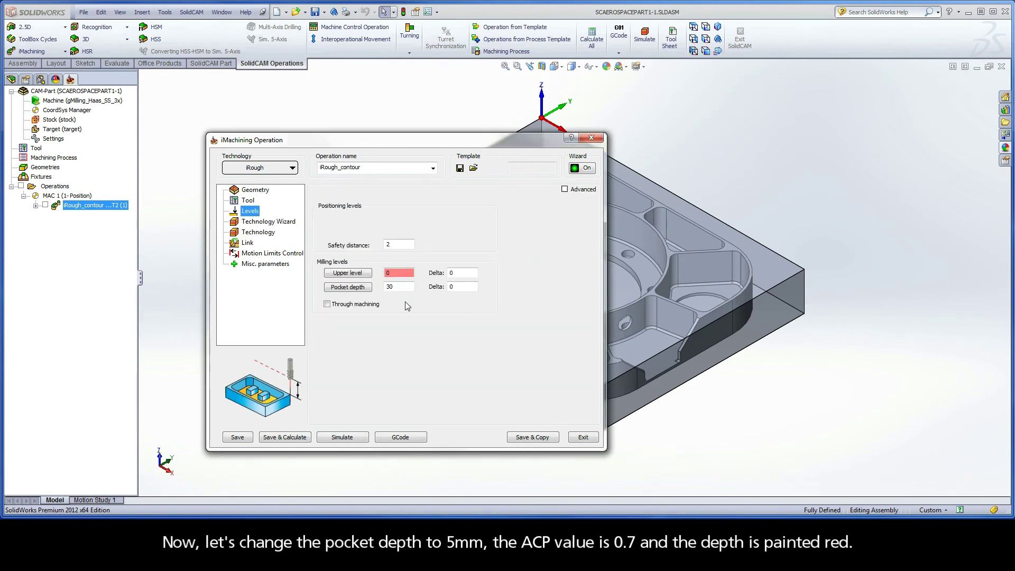
pyautogui.doubleClick(398, 287)
pyautogui.write('5')
pyautogui.click(258, 222)
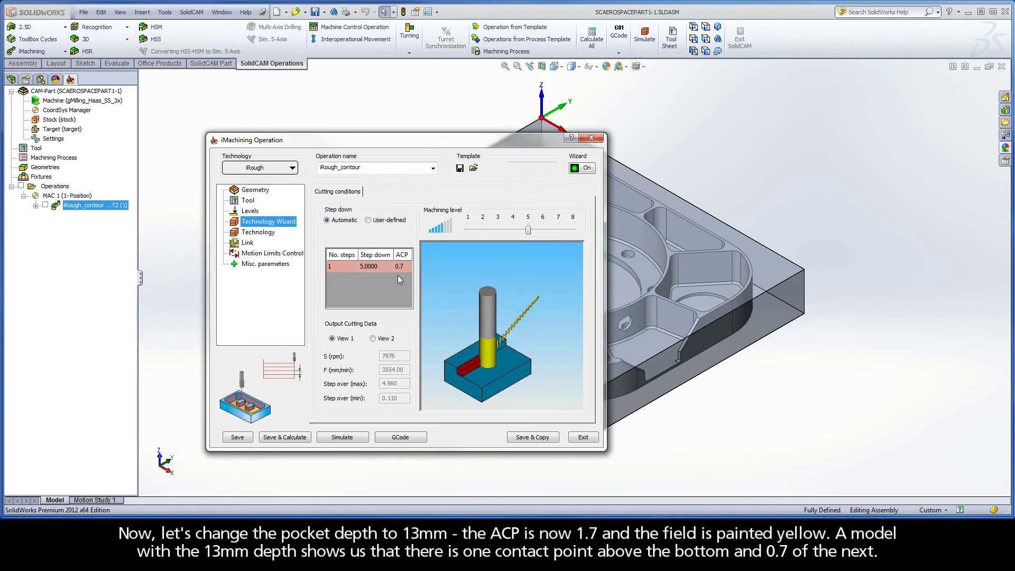
# Set the iRough_contour pocket depth to 13 mm and examine the step down and ACP value in the Technology Wizard
pyautogui.click(251, 212)
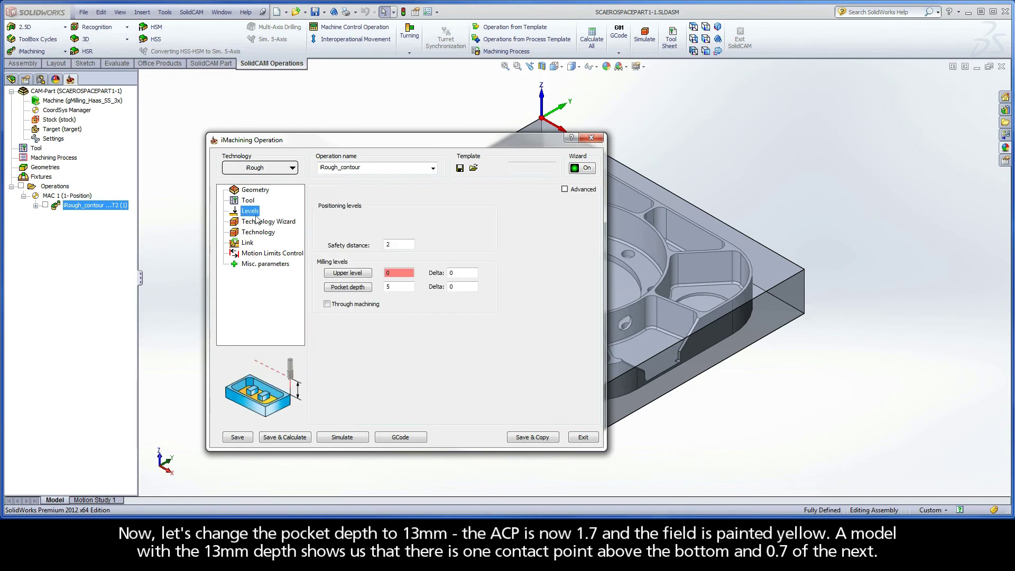
pyautogui.doubleClick(401, 287)
pyautogui.write('13')
pyautogui.click(242, 222)
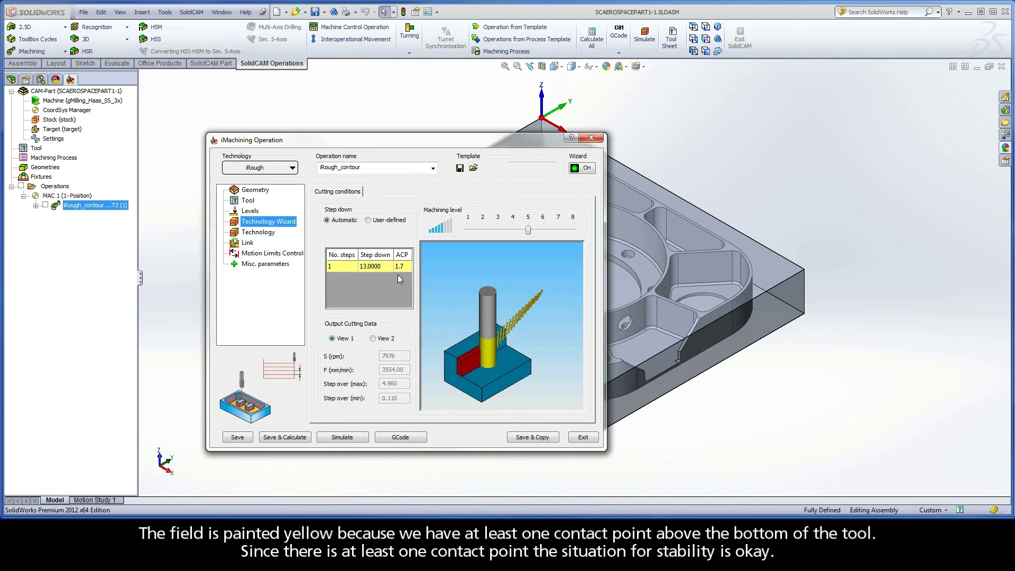
# Set the iRough_contour pocket depth to 14 mm and examine the step down and ACP value in the Technology Wizard
pyautogui.click(253, 212)
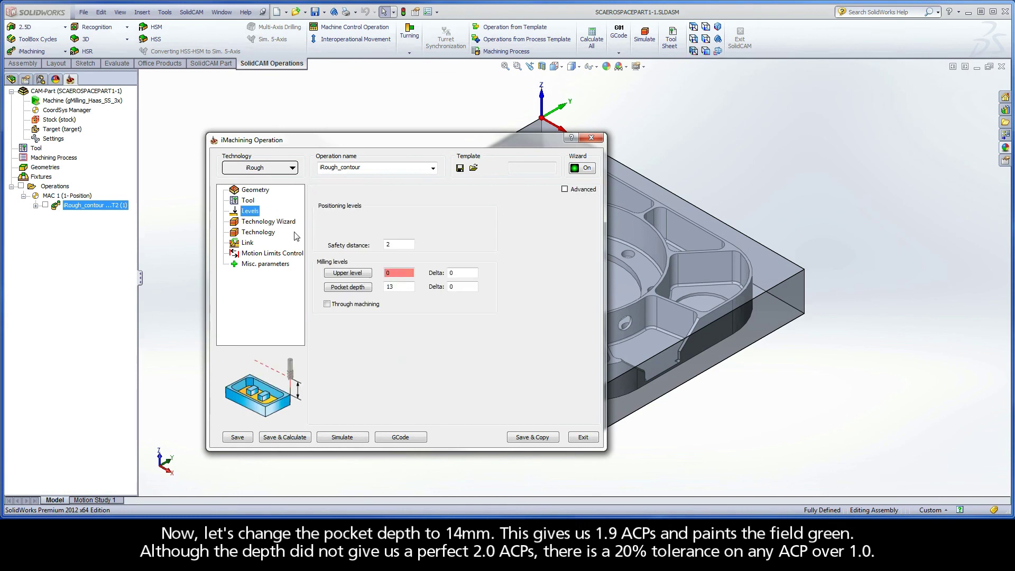
pyautogui.doubleClick(402, 285)
pyautogui.write('14')
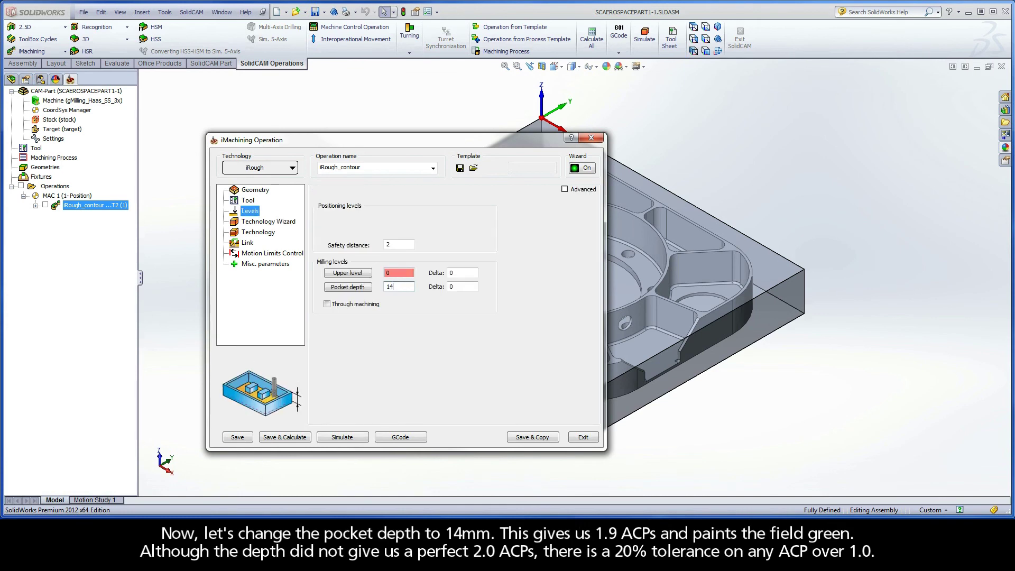
pyautogui.click(260, 226)
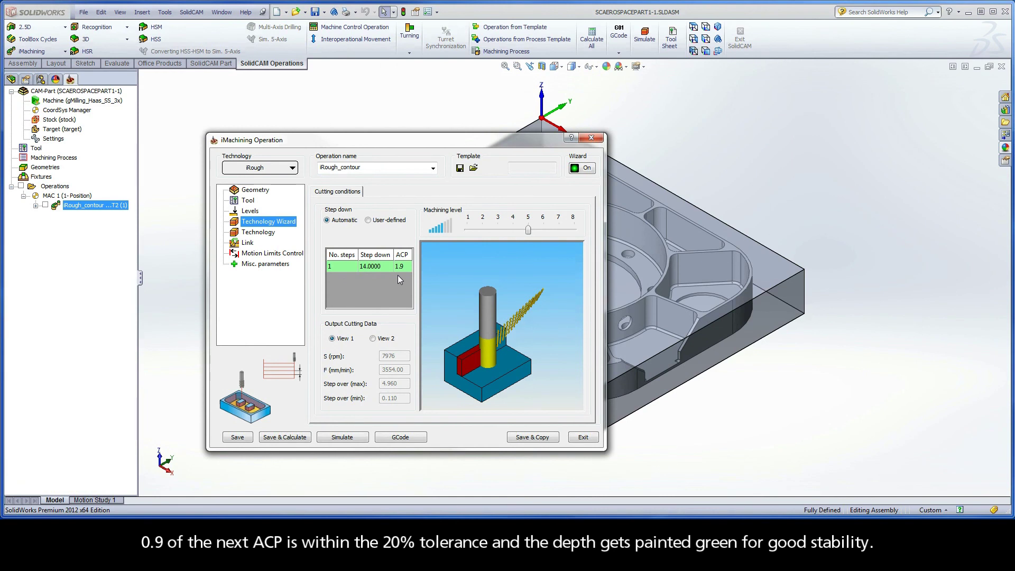
# Review the topology parameters and iData settings of end mill number 2 and keep it as the operation's tool
pyautogui.click(247, 201)
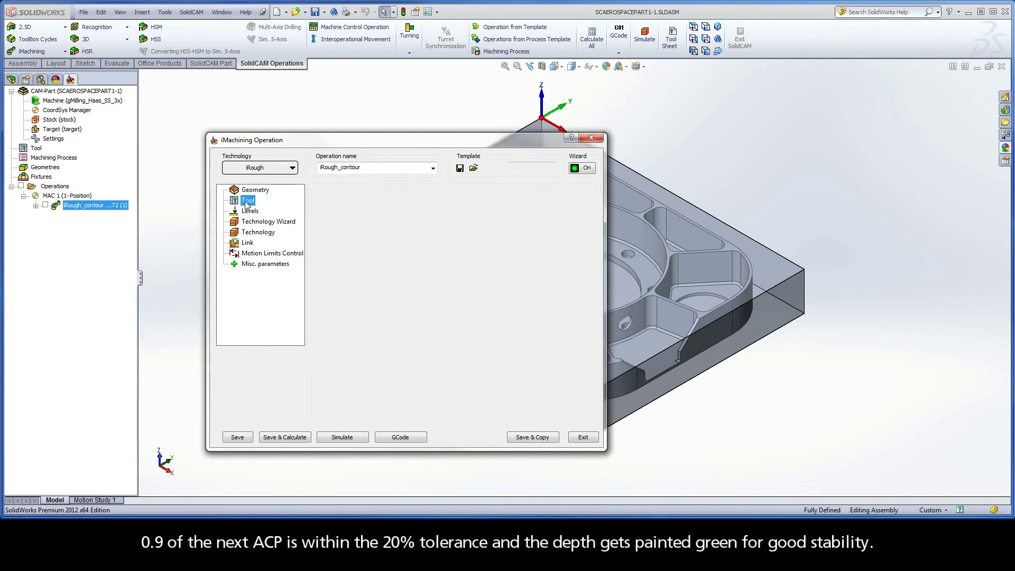
pyautogui.click(379, 336)
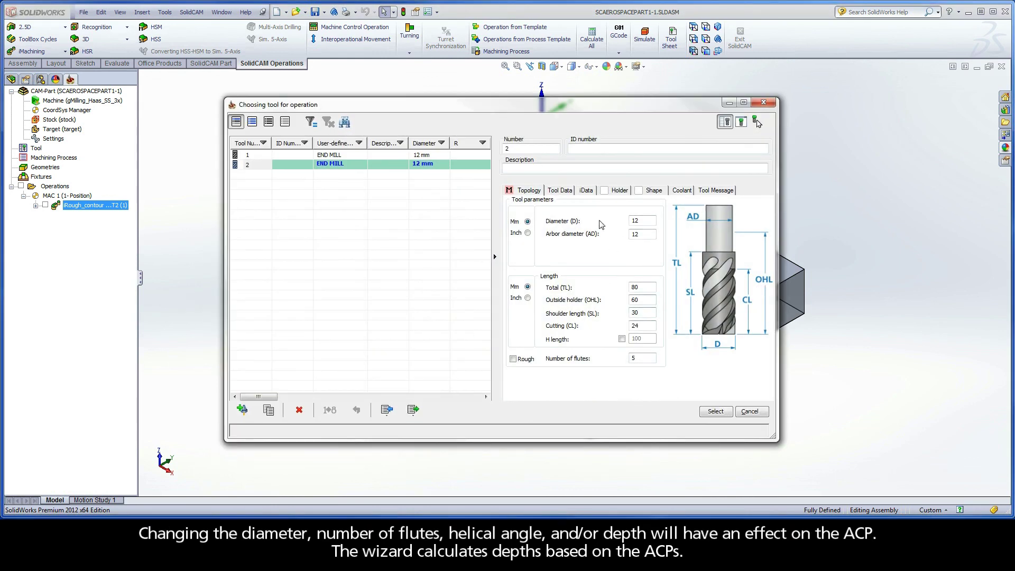
pyautogui.click(587, 190)
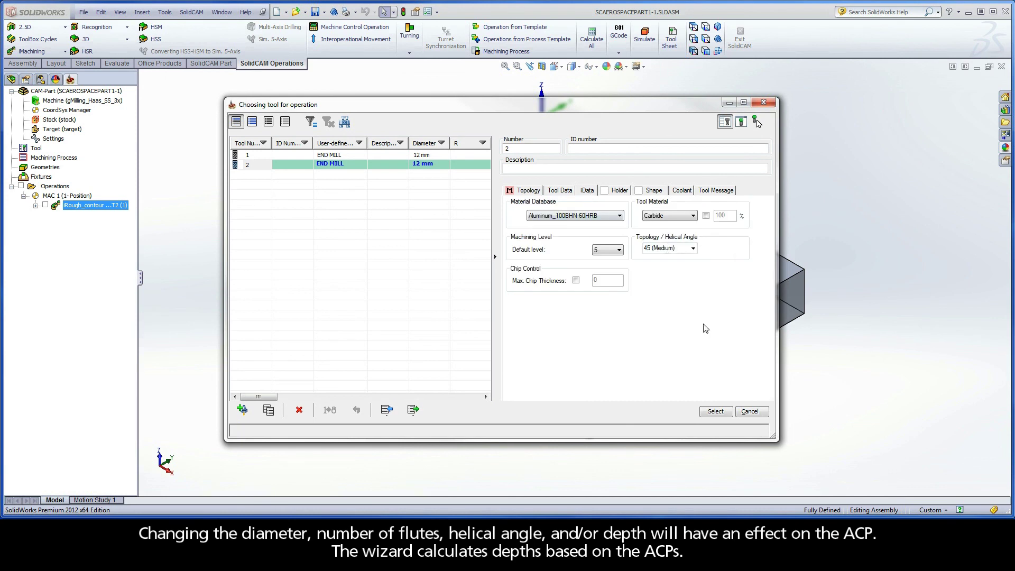
pyautogui.click(716, 412)
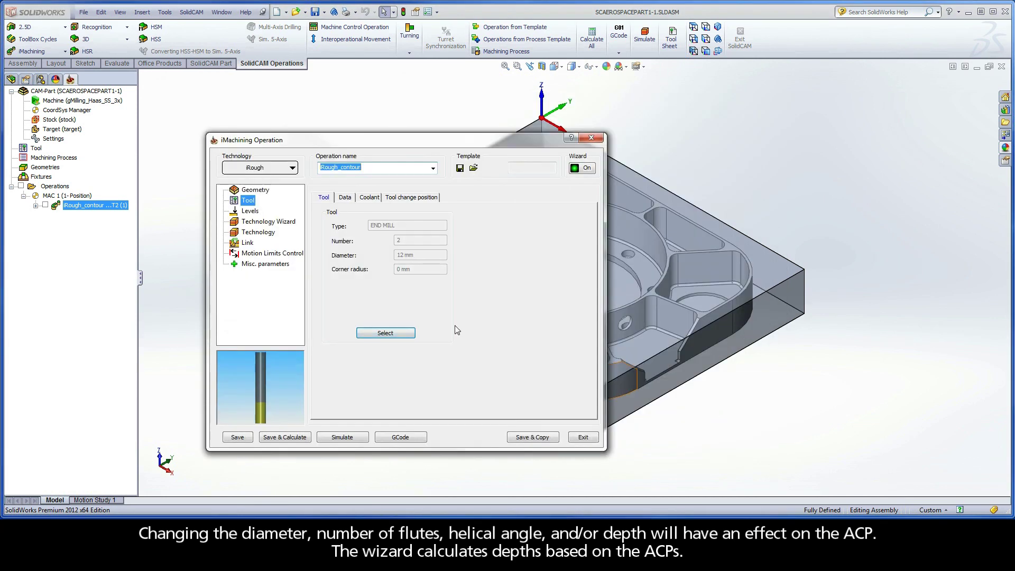
# Compare the ACP value for user-defined Step down and No. steps methods in the Technology Wizard, and return the step down to Automatic
pyautogui.click(256, 222)
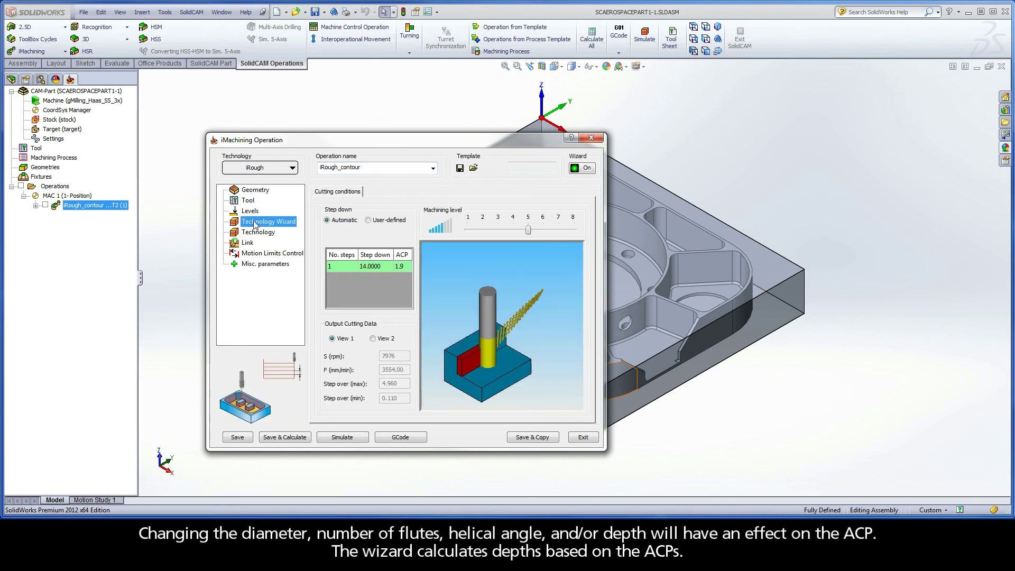
pyautogui.click(377, 222)
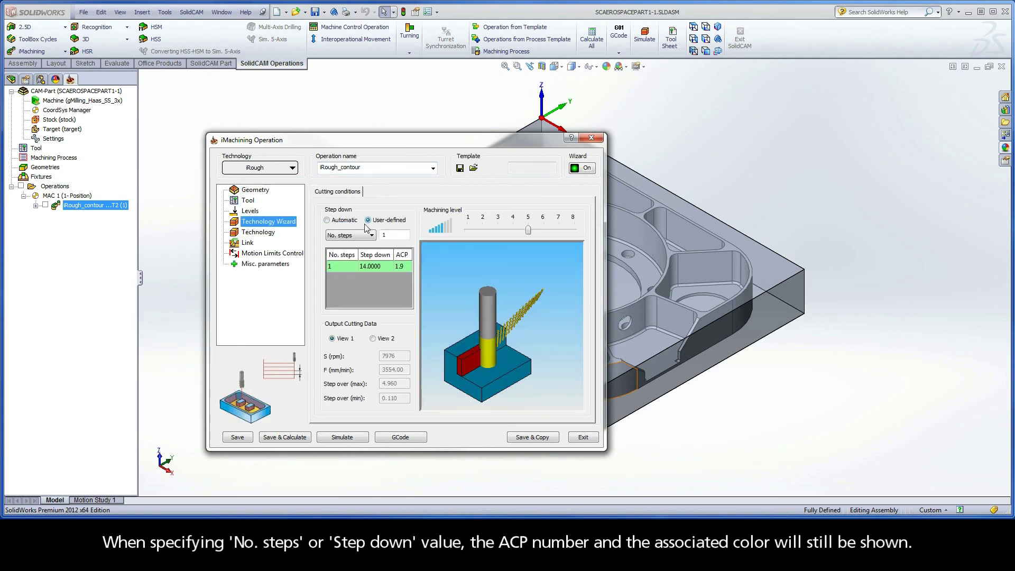
pyautogui.click(361, 236)
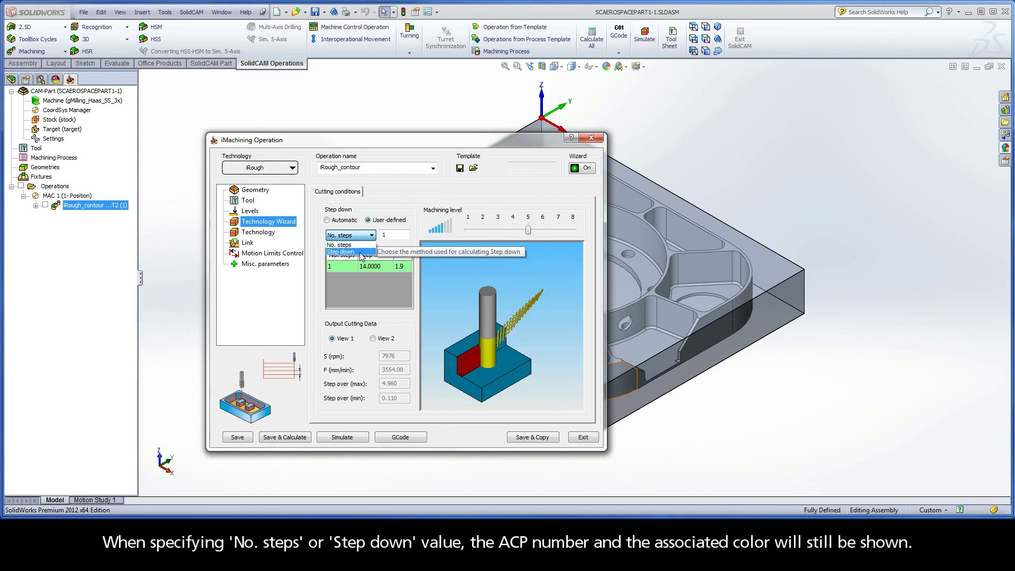
pyautogui.click(361, 253)
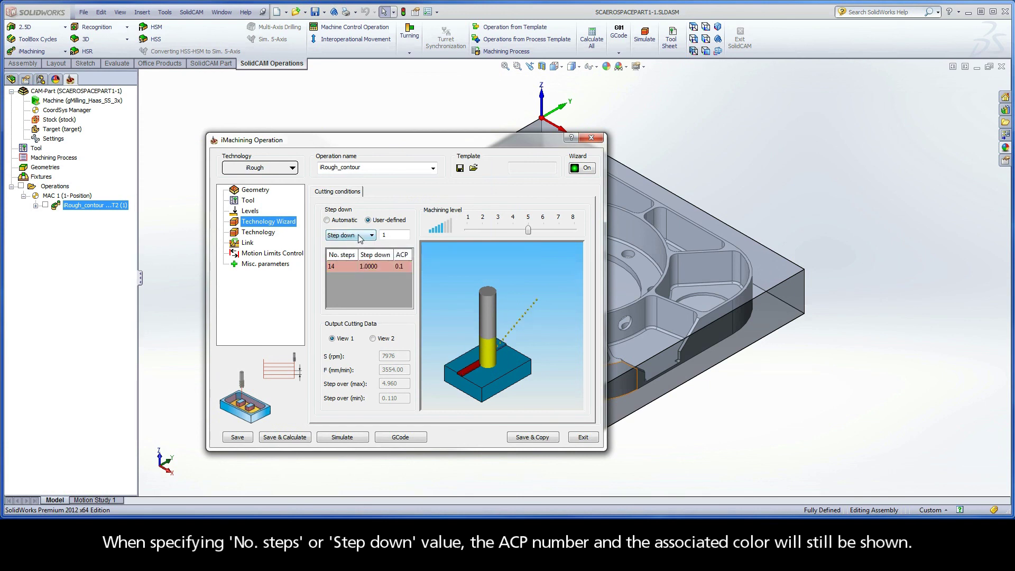
pyautogui.click(359, 239)
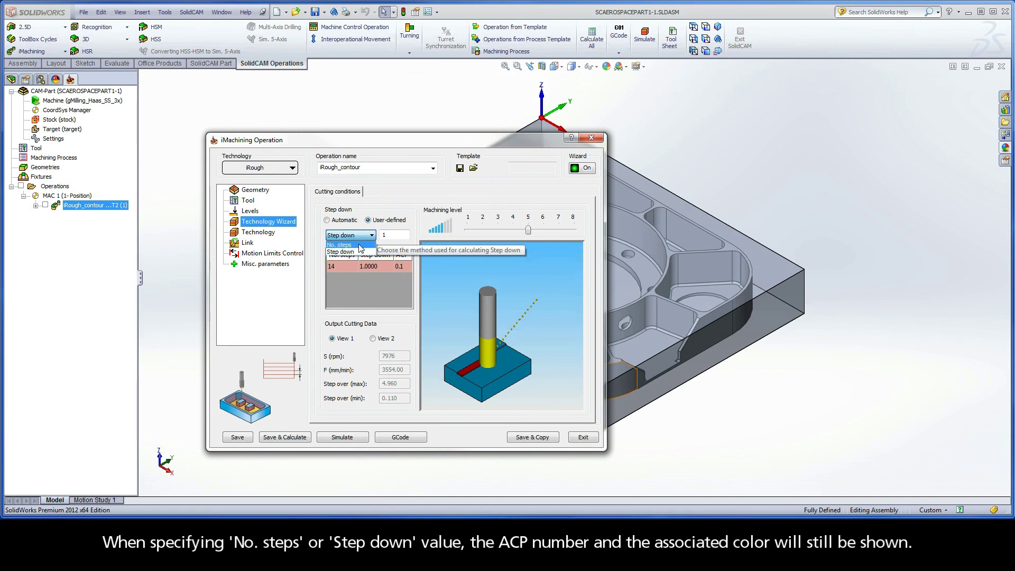
pyautogui.click(349, 245)
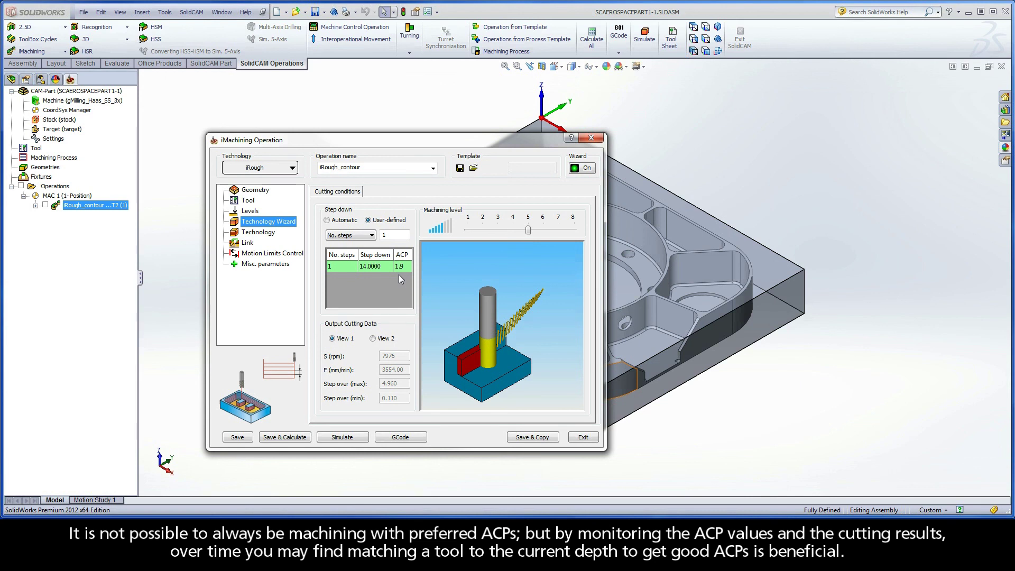
pyautogui.click(343, 221)
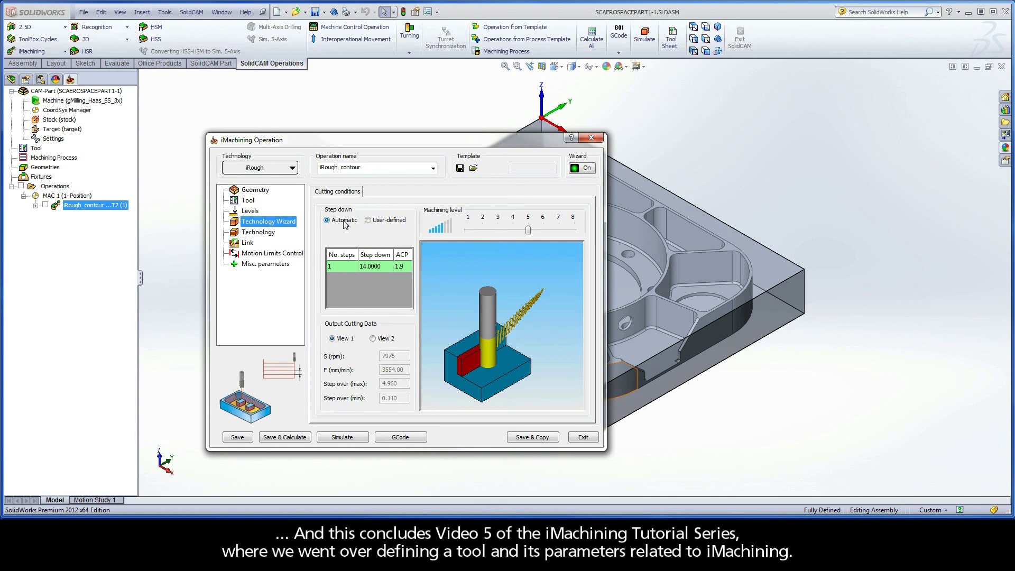